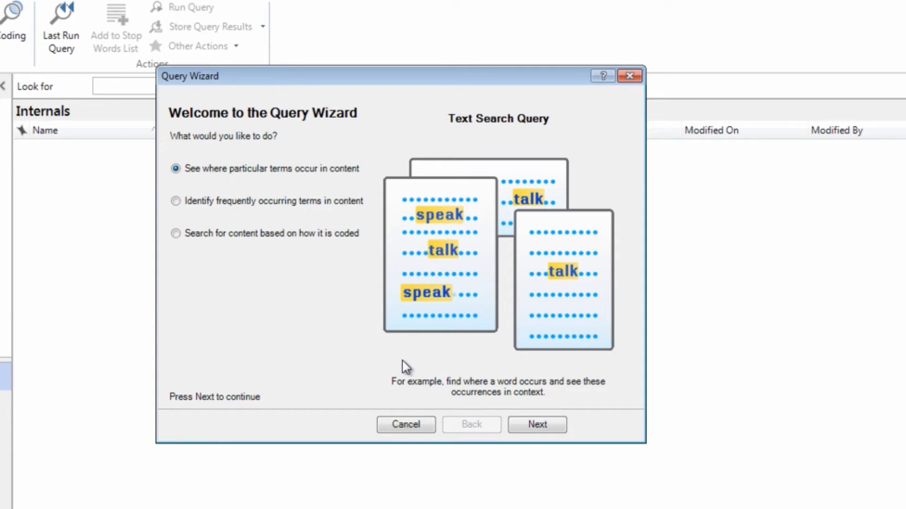
Start a text search query with the search terms "water quality" OR pollution
left_click(547, 424)
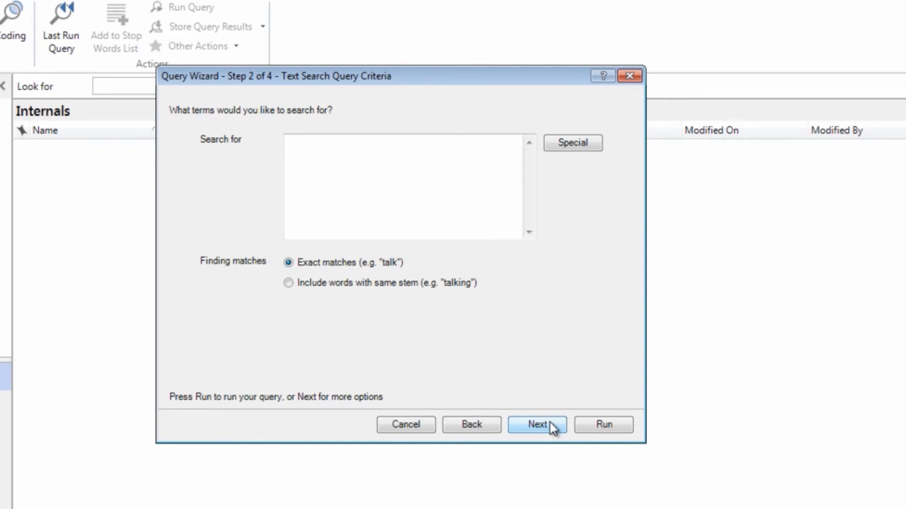
left_click(326, 154)
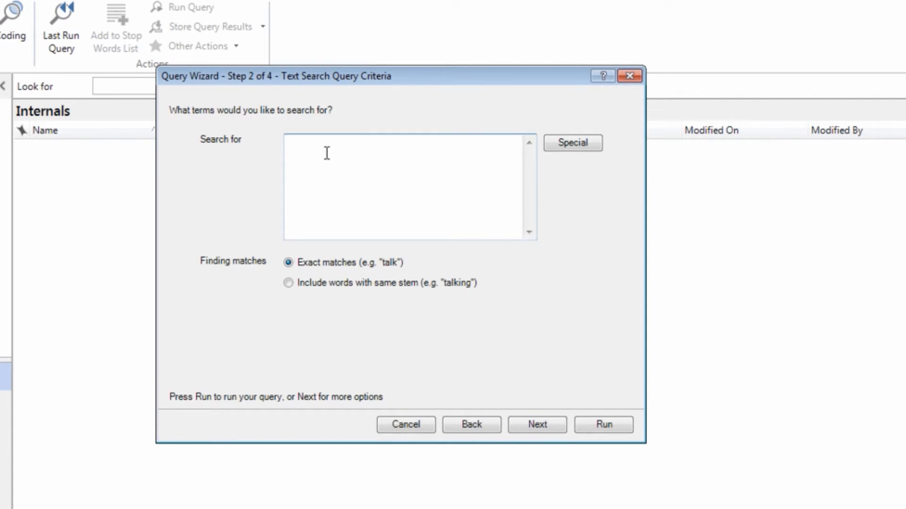
type("\"water quality\"")
left_click(573, 144)
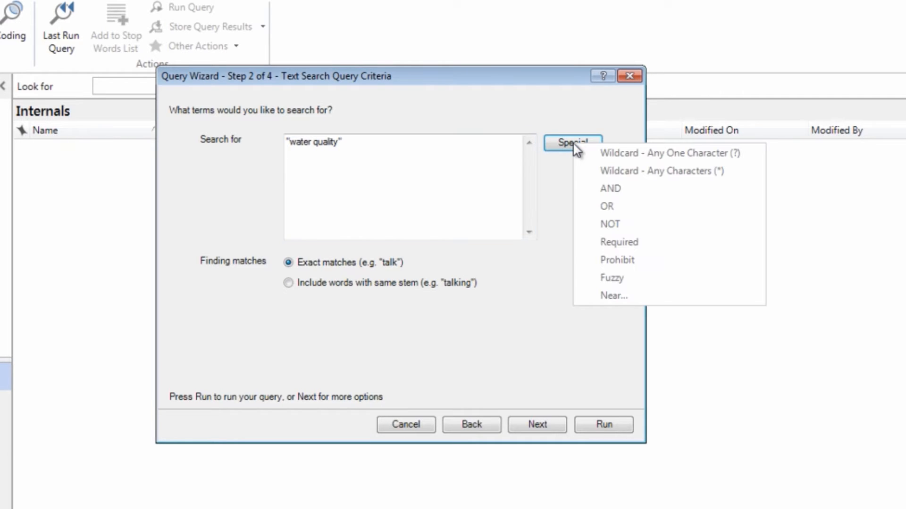
left_click(590, 206)
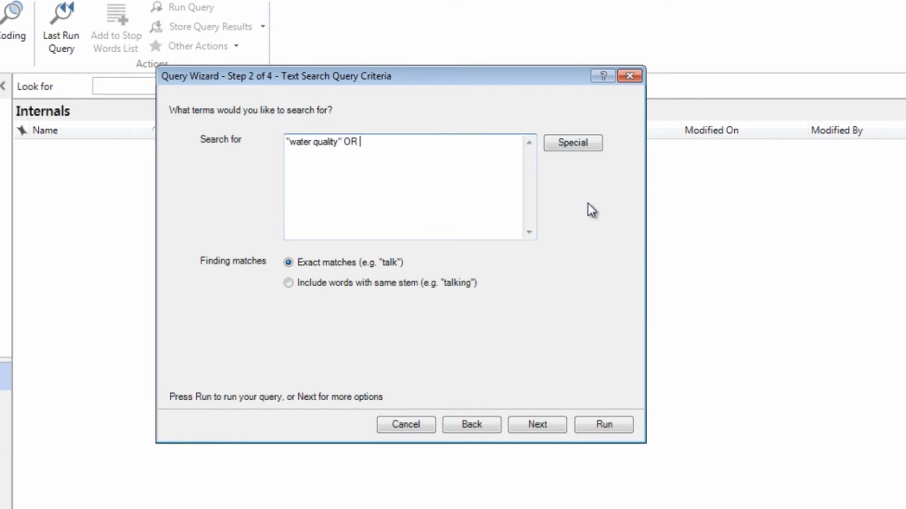
type("pollution")
Remove the OR operator from the search terms and add stormwater after pollution
double_click(348, 147)
key("Delete")
left_click(413, 140)
type("stormwater")
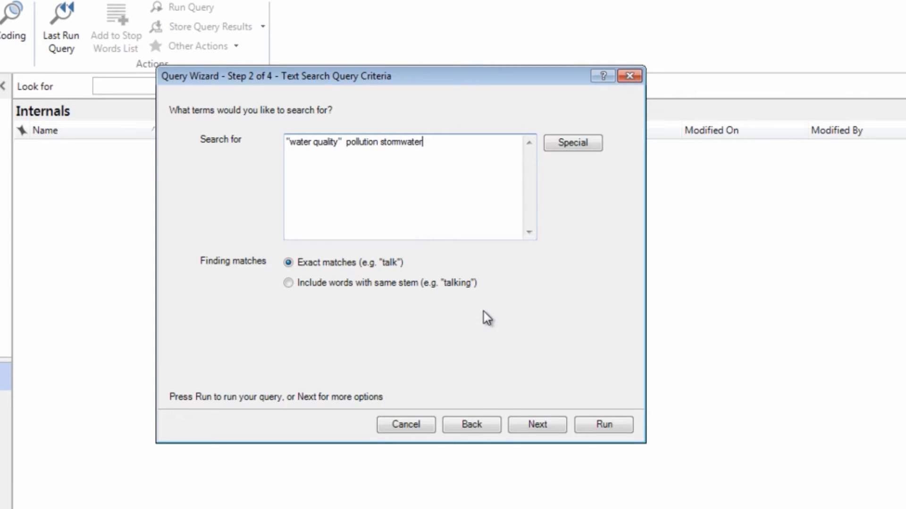
Limit the search scope to the Interviews folder under Internals and run the query once
left_click(528, 428)
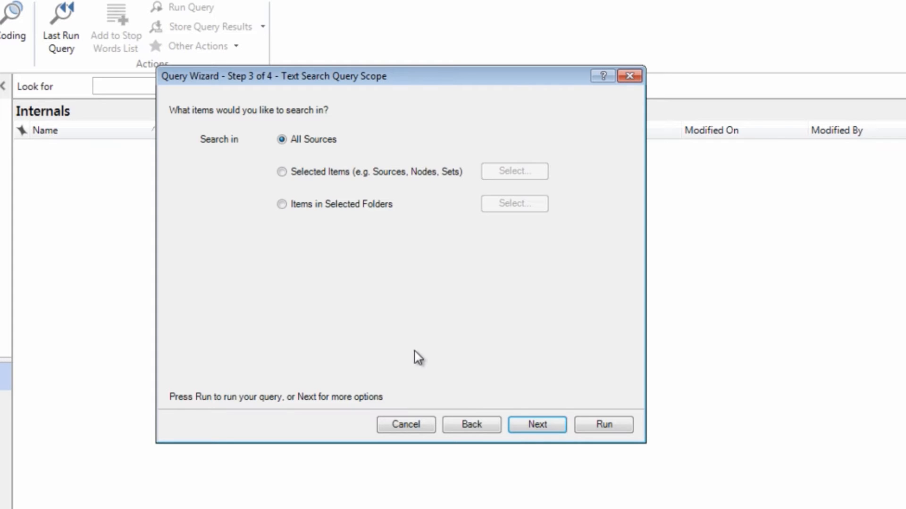
left_click(282, 204)
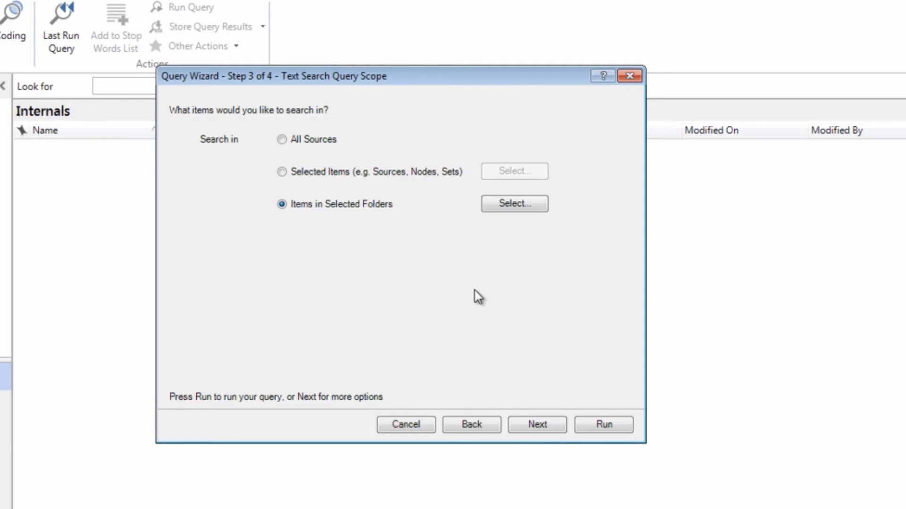
left_click(500, 208)
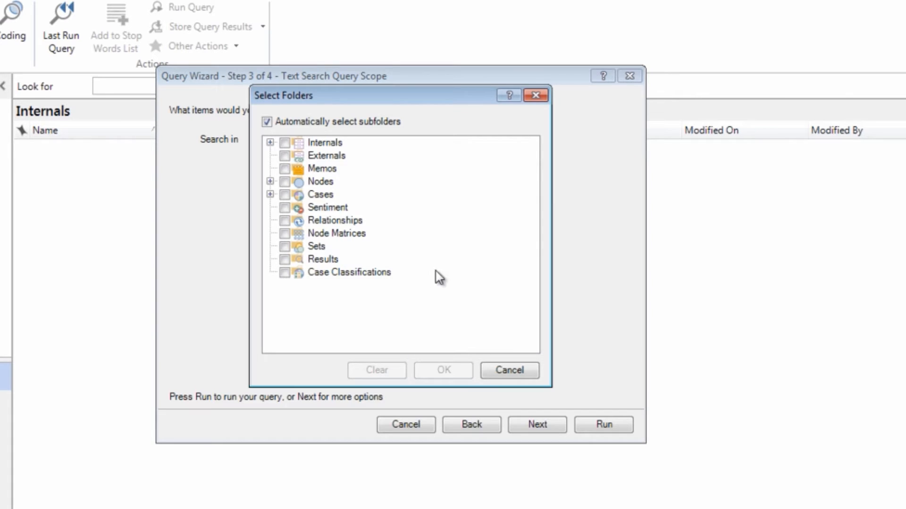
left_click(269, 143)
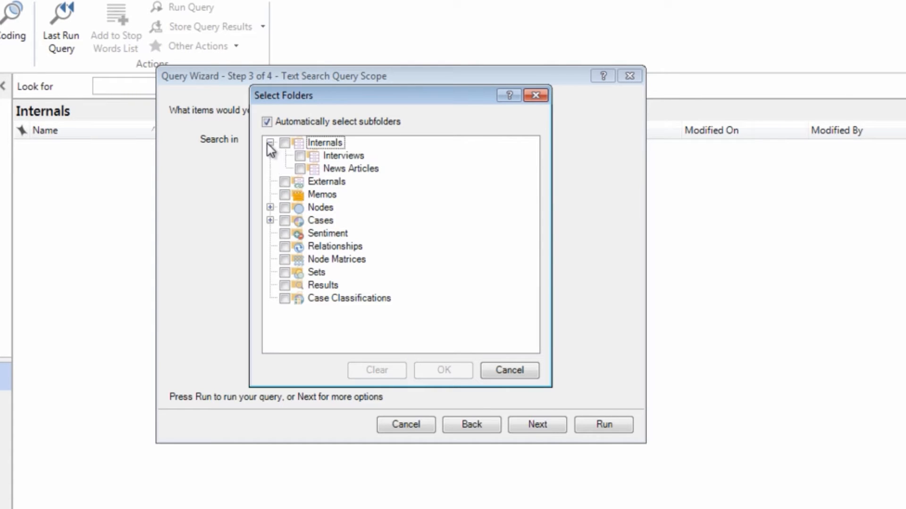
left_click(300, 156)
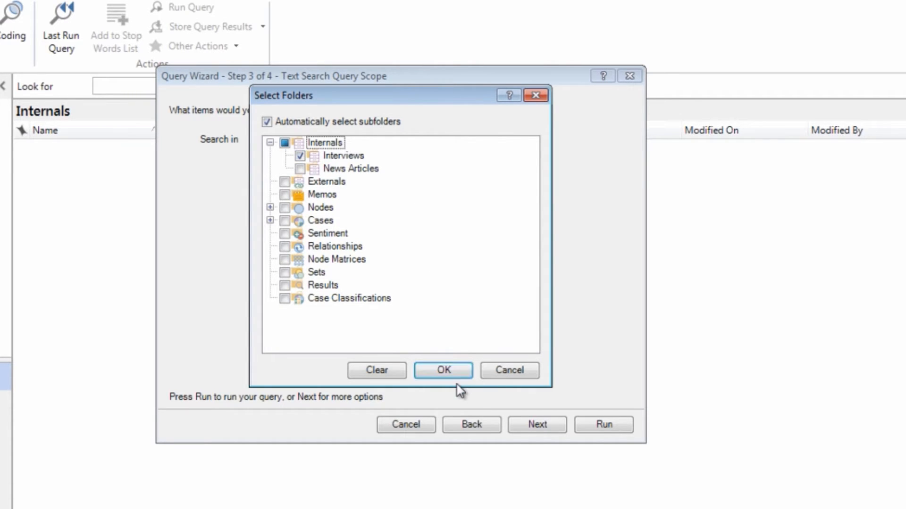
left_click(453, 372)
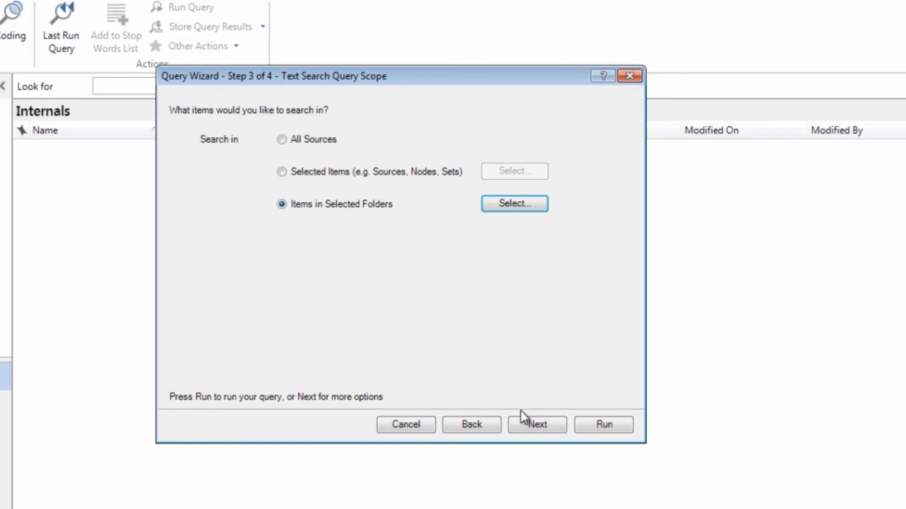
left_click(529, 425)
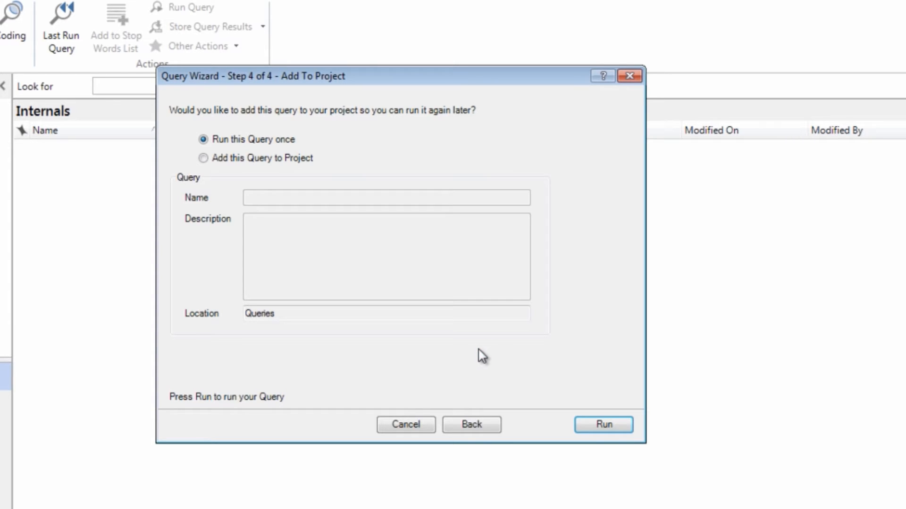
left_click(600, 430)
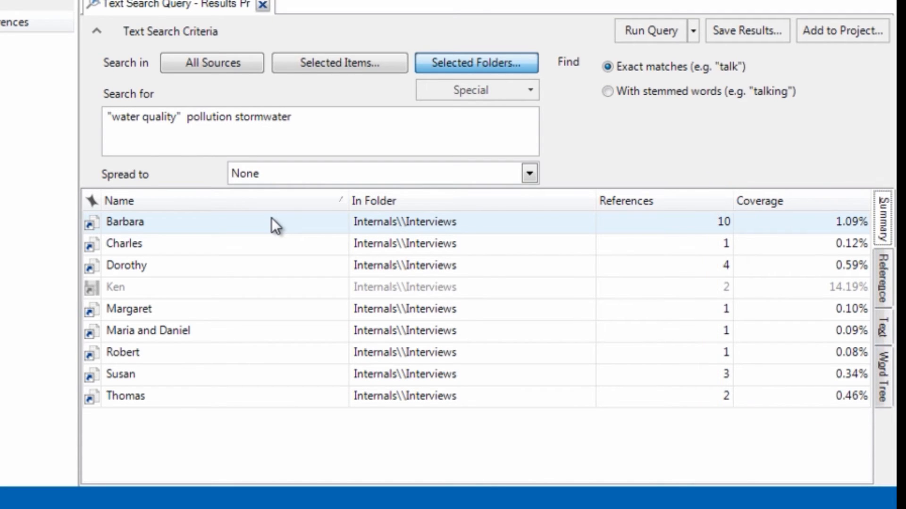
Show the matching references and widen the coding context of the first "water quality" reference to Broad
left_click(884, 268)
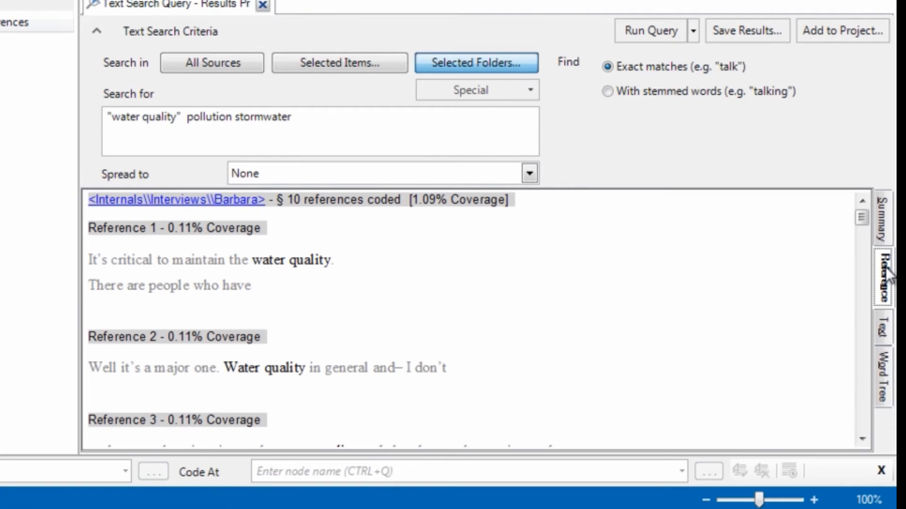
left_click_drag(861, 218, 863, 228)
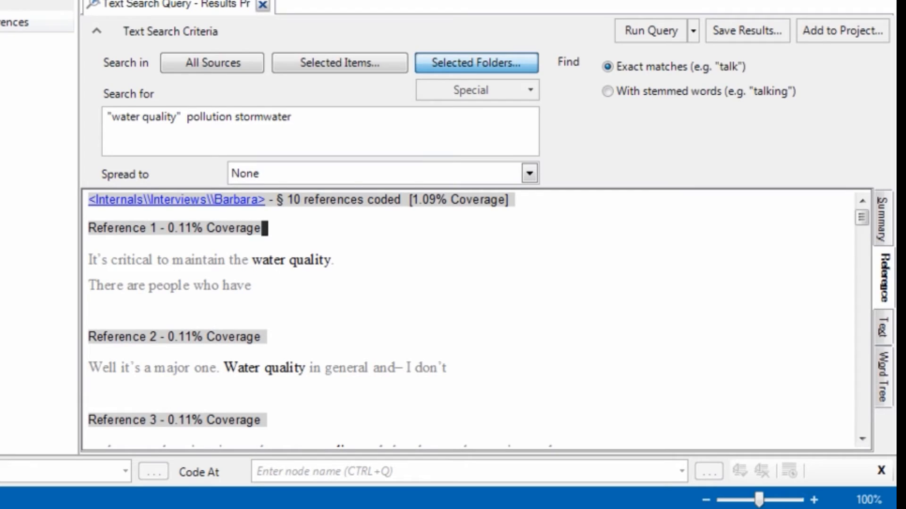
key("ctrl+F1")
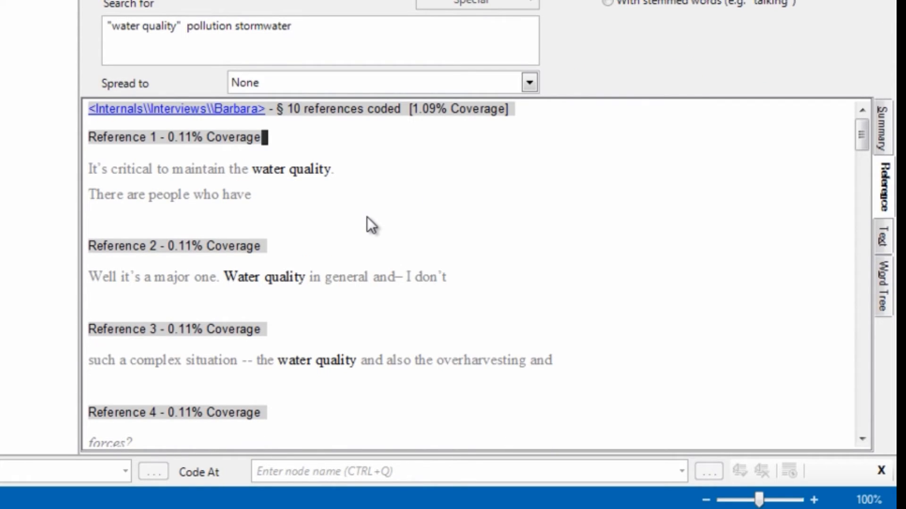
right_click(309, 176)
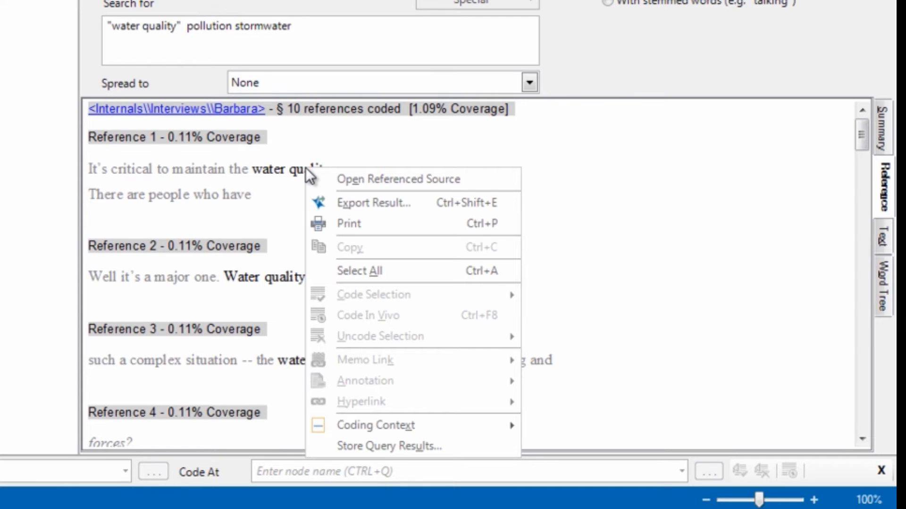
mouse_move(415, 425)
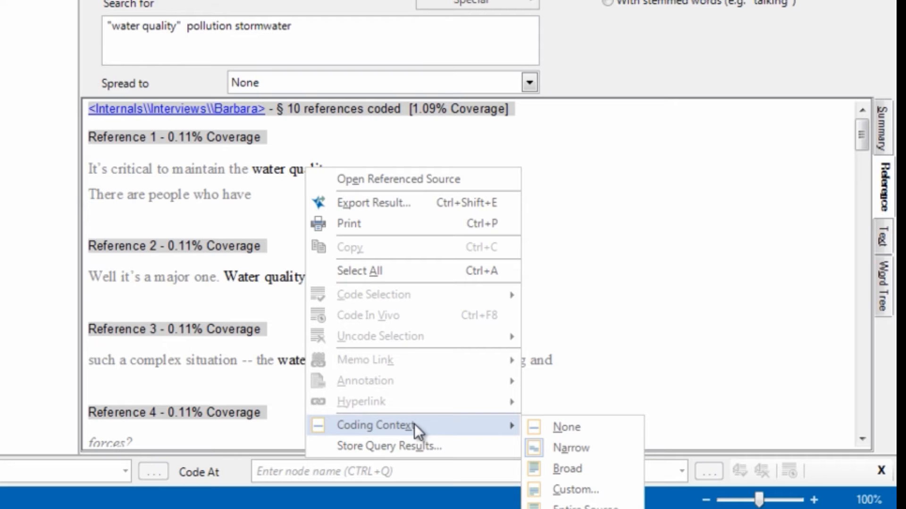
left_click(575, 467)
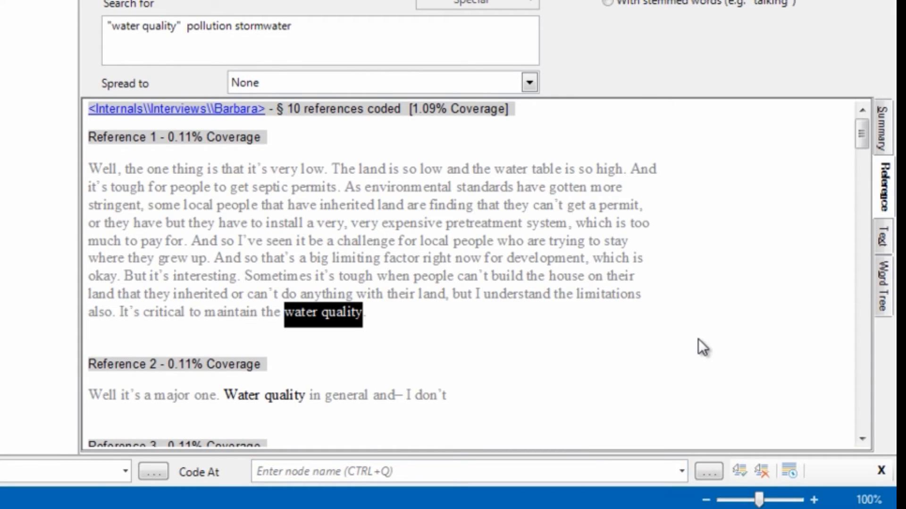
View the results as a word tree, trace the "It's the pristineness of" branch, and check the available root terms
left_click(886, 296)
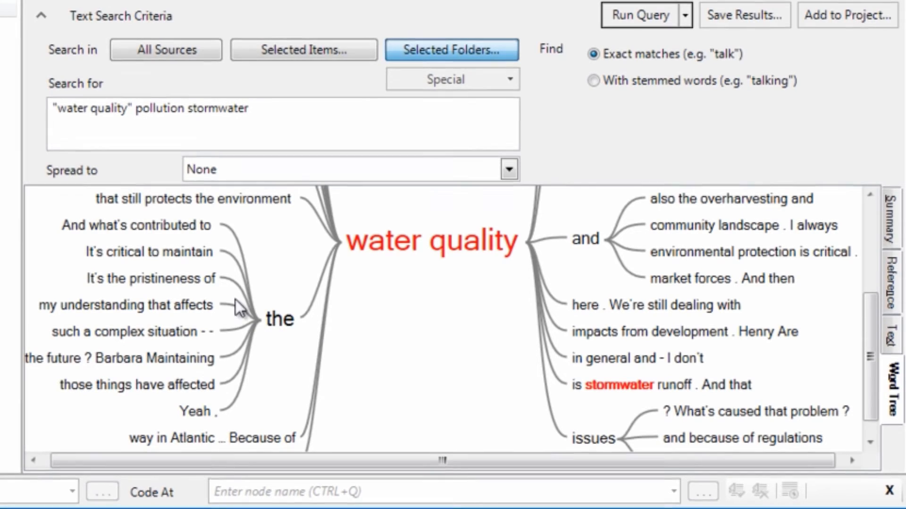
left_click(191, 279)
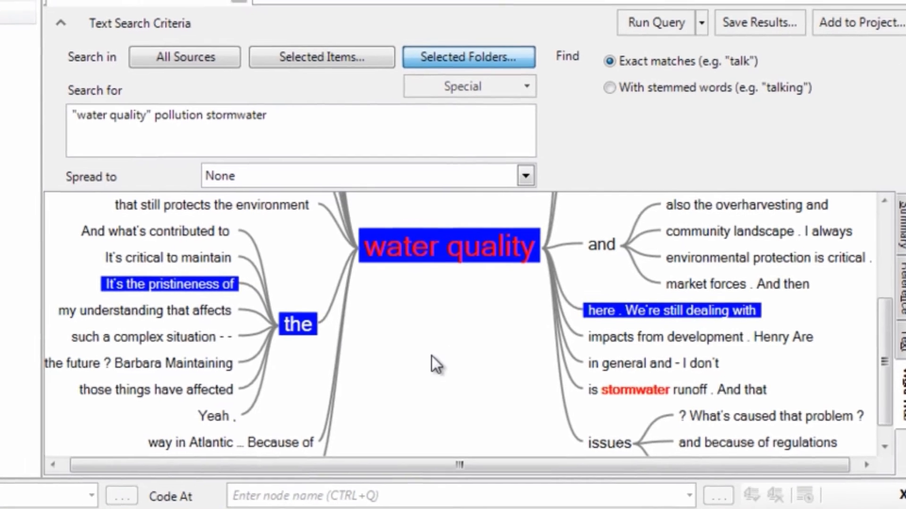
left_click(422, 358)
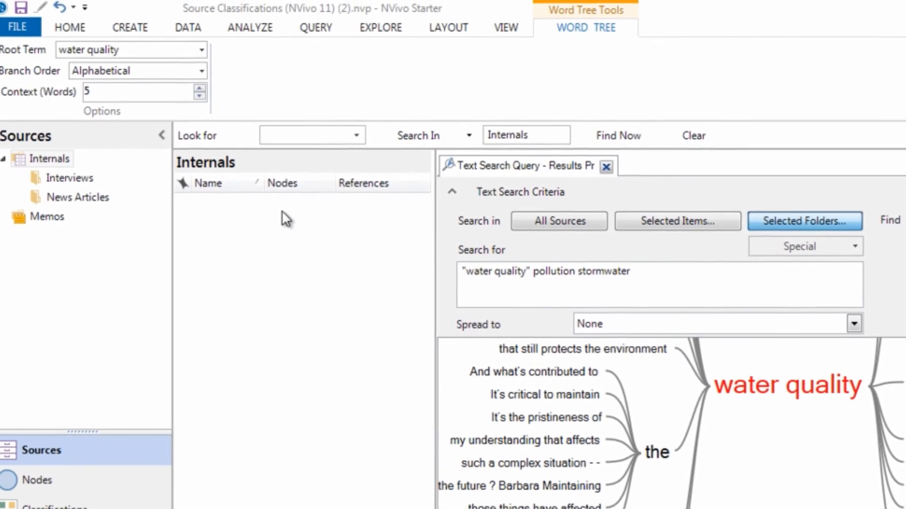
left_click(205, 53)
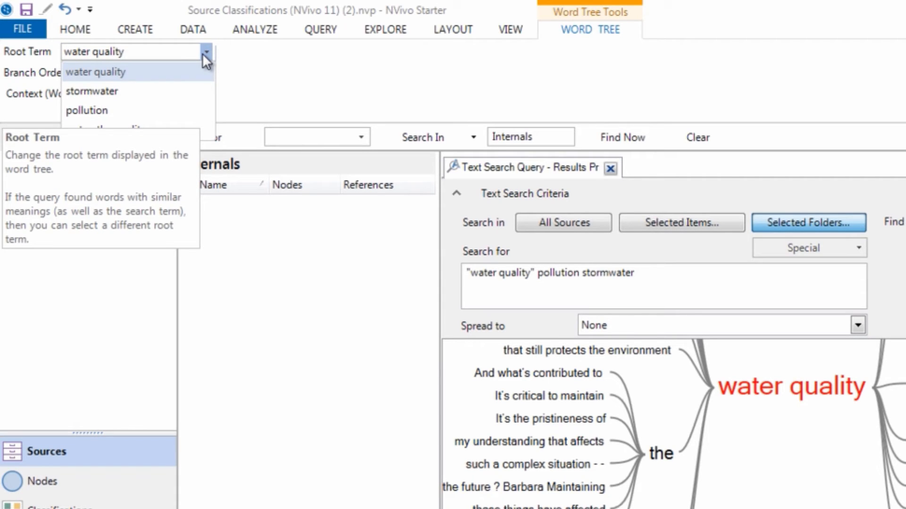
left_click(239, 69)
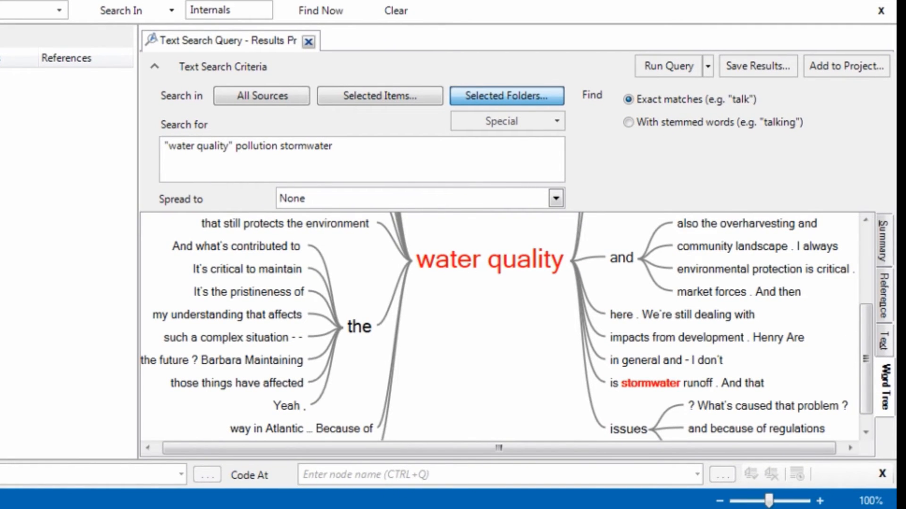
Review the references behind the word tree's issues branch, and check the tree's export, print and copy options
mouse_move(215, 293)
double_click(631, 428)
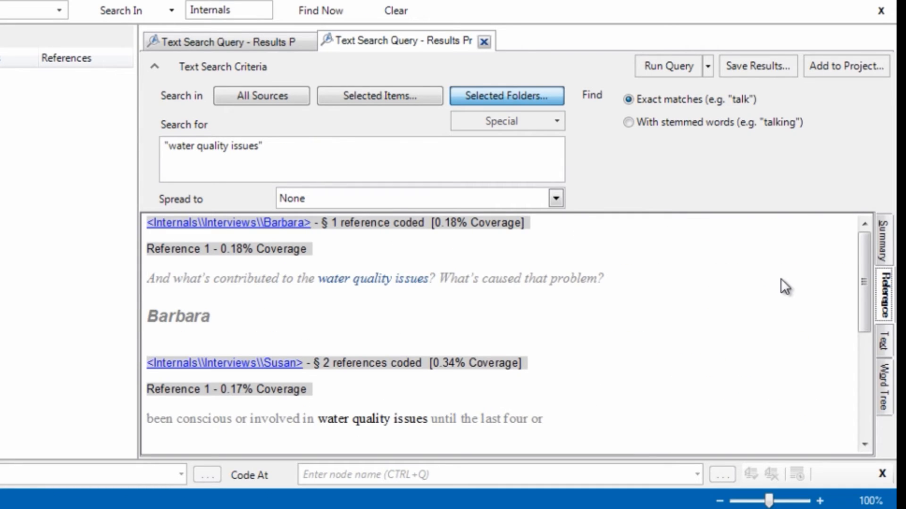
left_click_drag(861, 289, 865, 362)
left_click(253, 41)
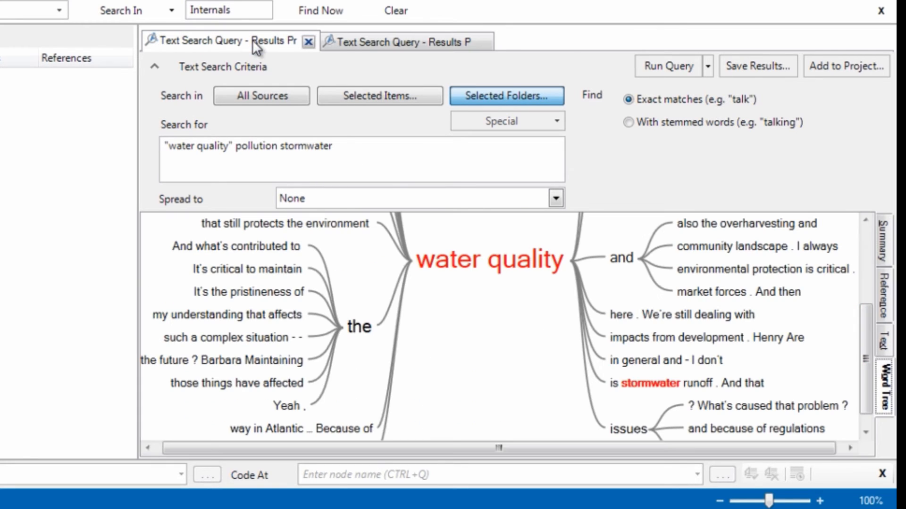
right_click(696, 267)
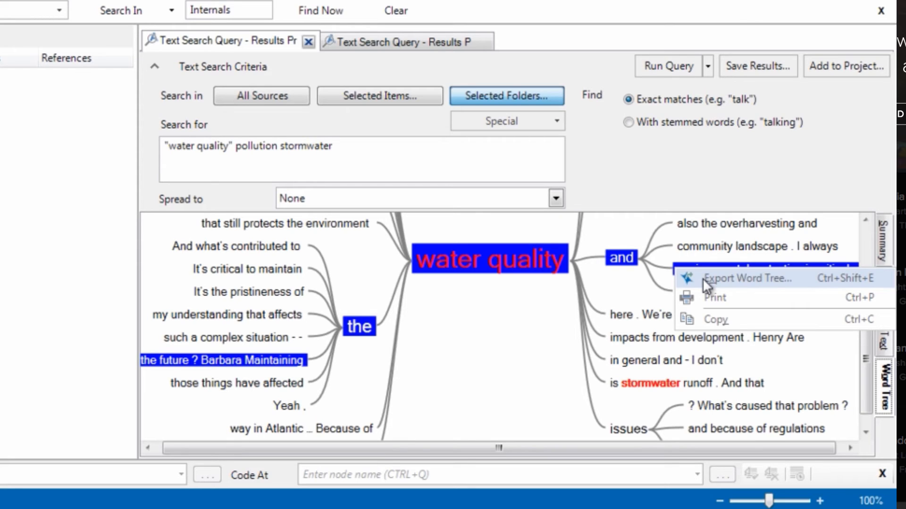
left_click(676, 327)
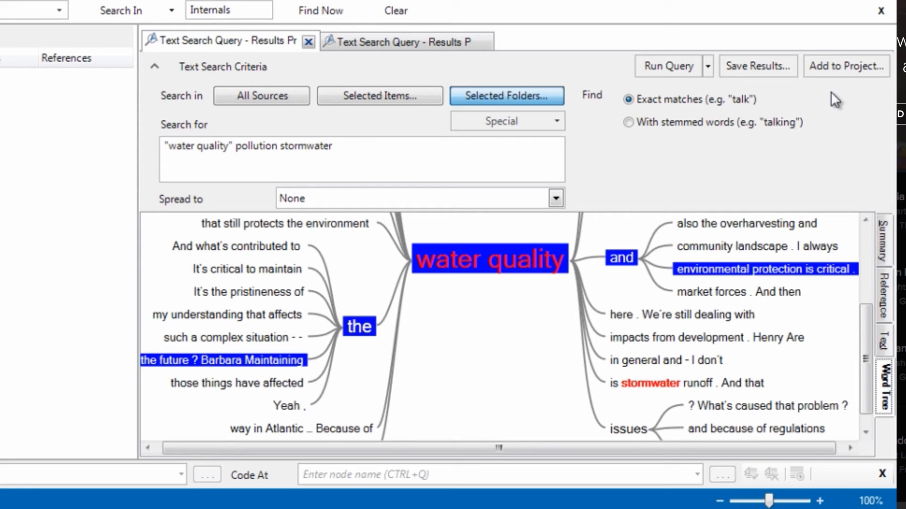
Add the text search query to the project under the name TS_bad water quality
left_click(834, 69)
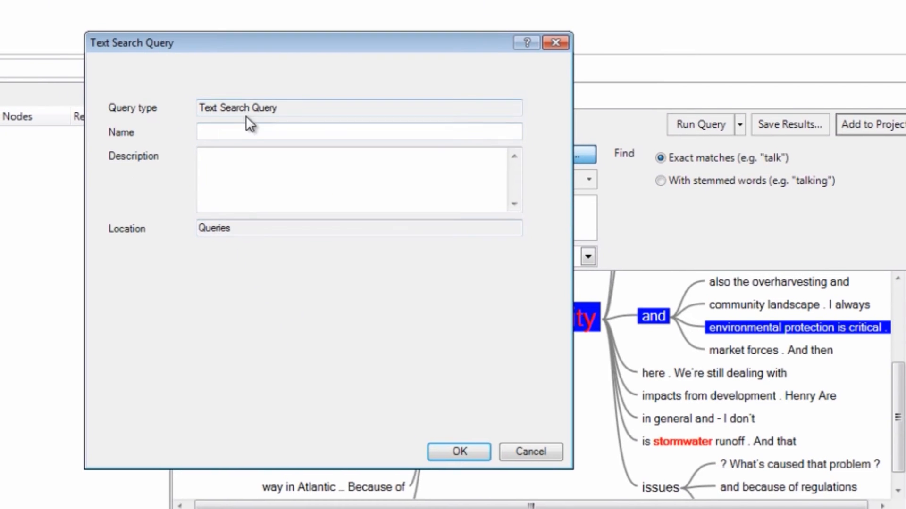
left_click(248, 135)
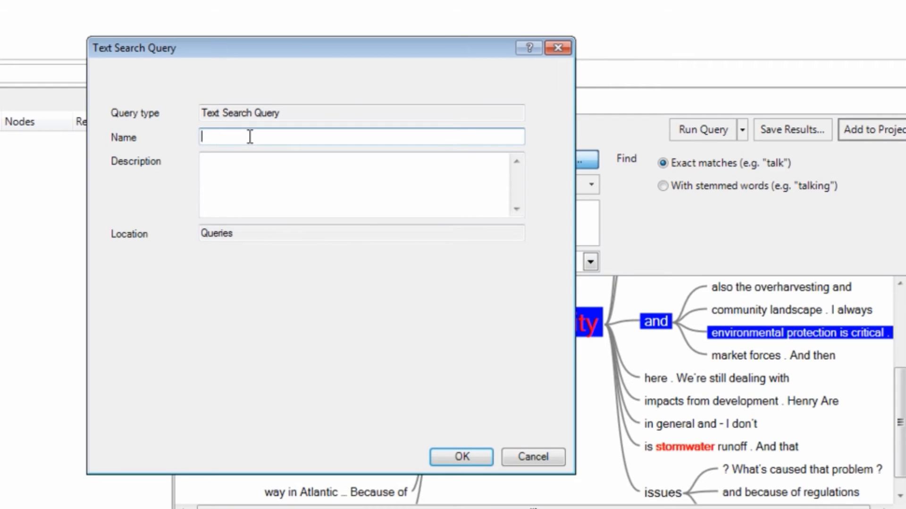
type("TS_bad water quality")
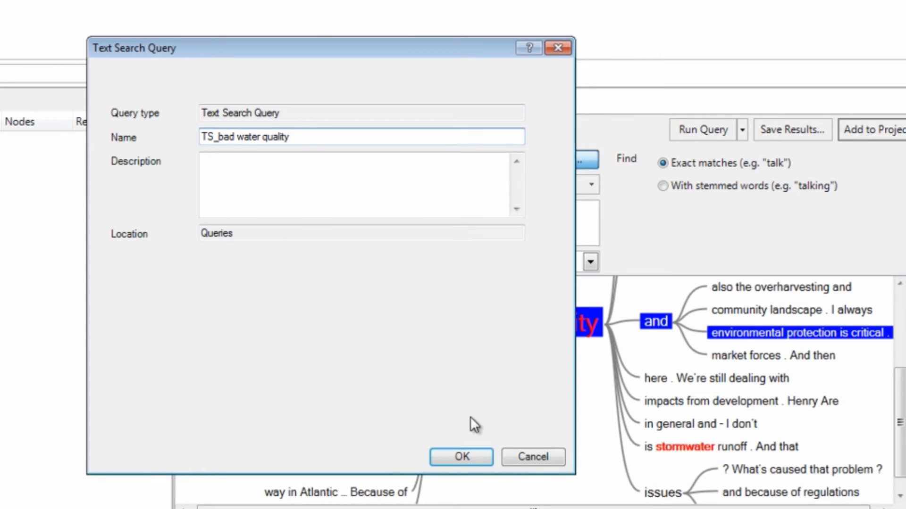
left_click(460, 457)
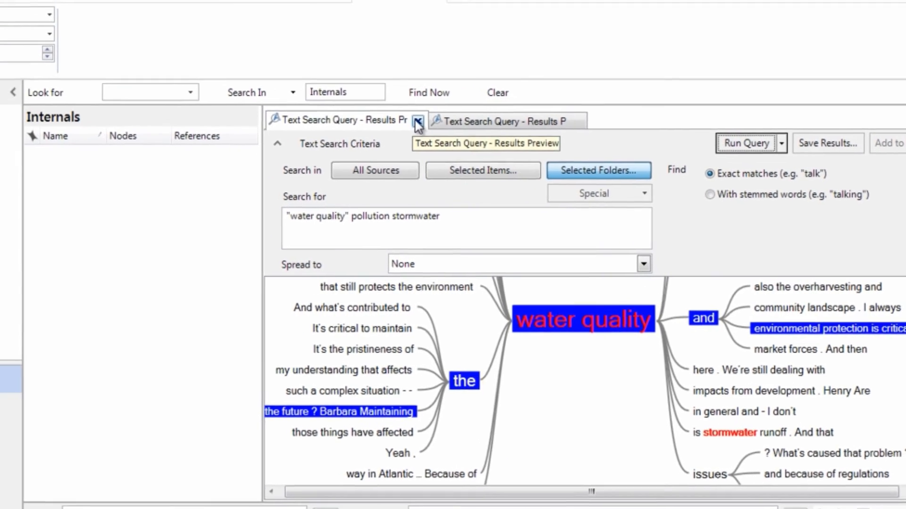
Close both query result previews and run the saved query TS_bad water quality from the project's queries
left_click(418, 123)
left_click(417, 123)
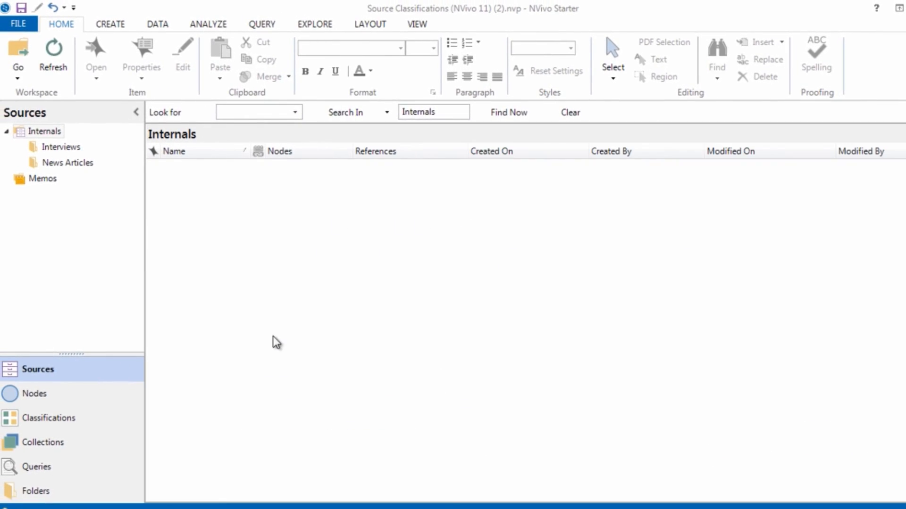
left_click(73, 474)
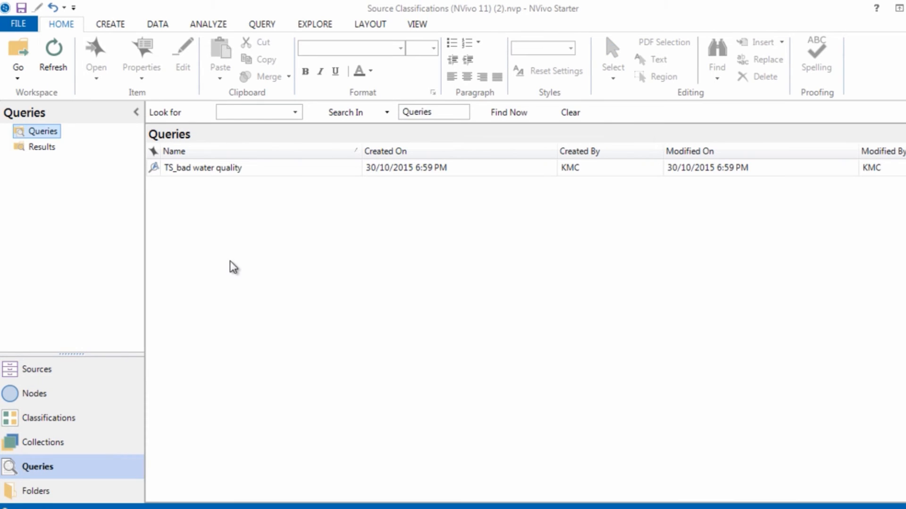
double_click(245, 171)
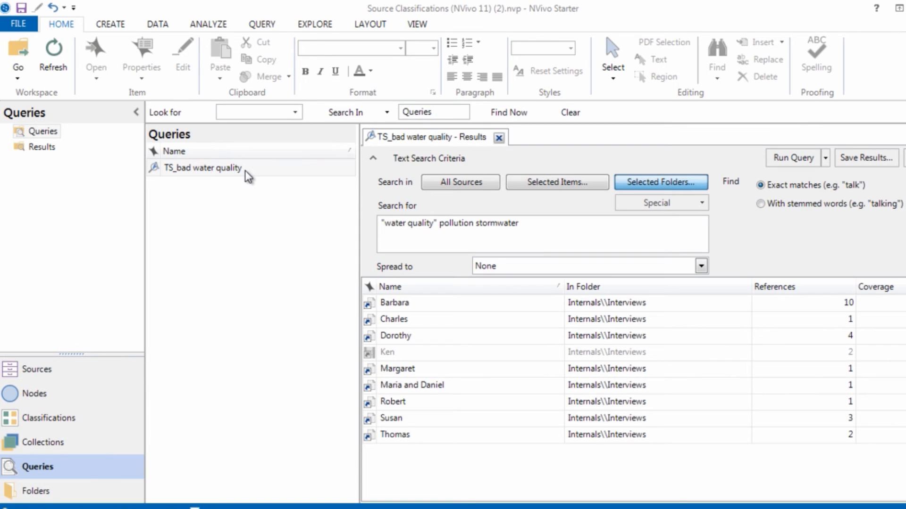
Add the News Articles folder to the search scope alongside Interviews and rerun the query
left_click(636, 186)
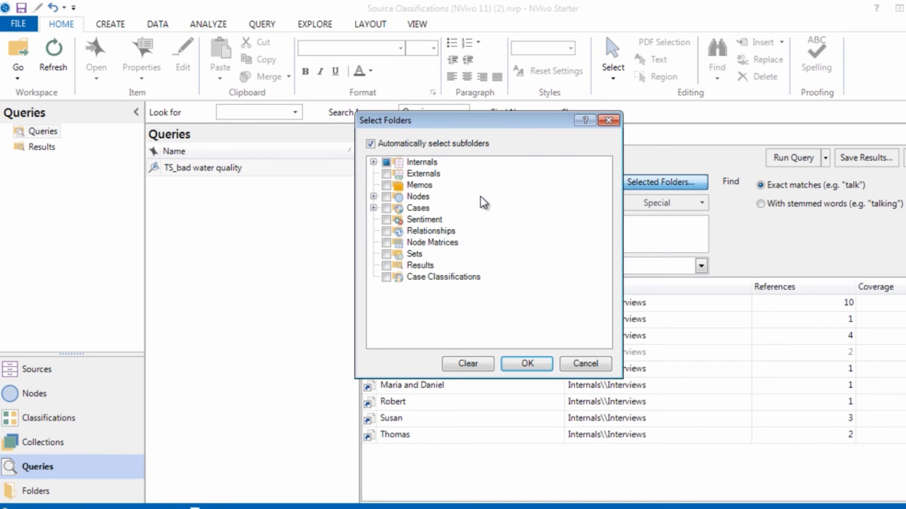
left_click(374, 161)
left_click(399, 186)
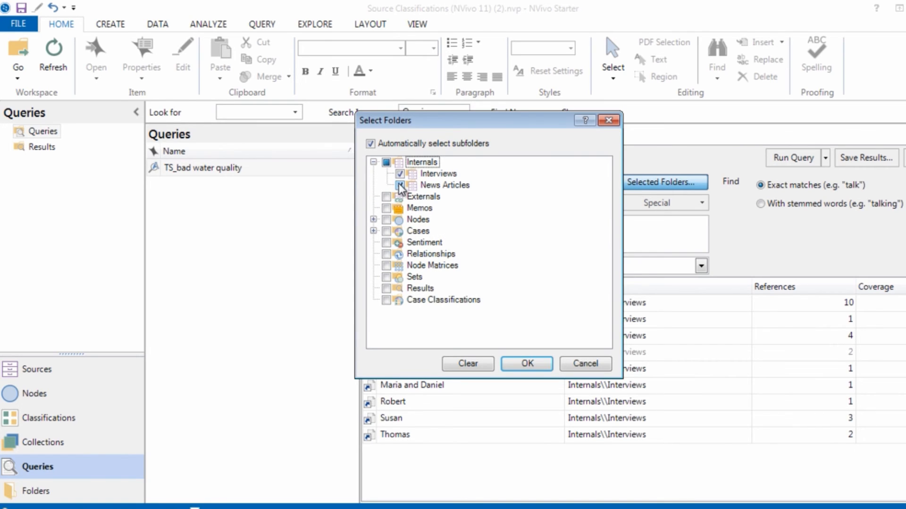
left_click(527, 370)
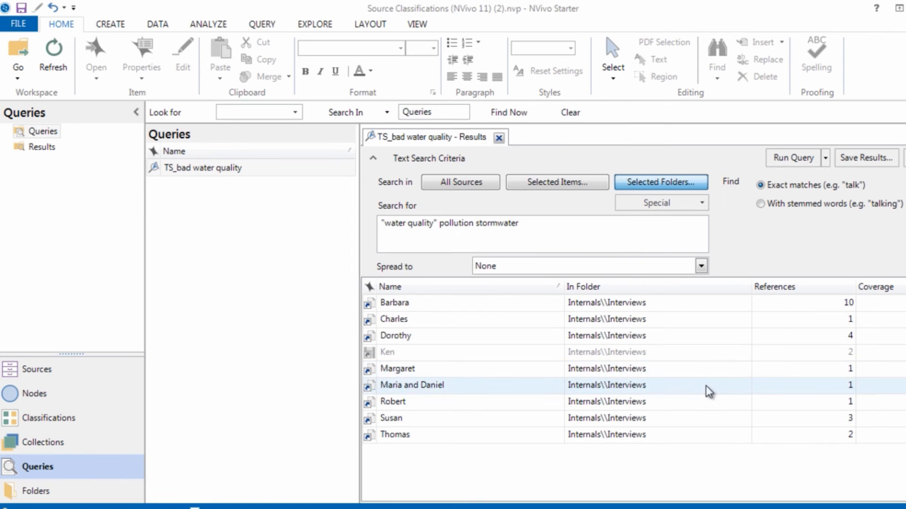
left_click(785, 161)
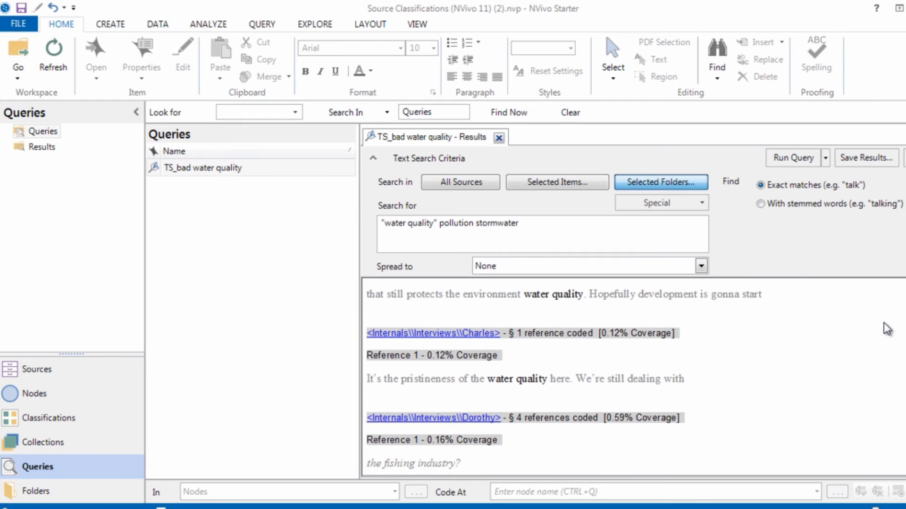
Check the special search operators on offer, set the results to spread to Broad Context, and rerun the query
left_click(682, 206)
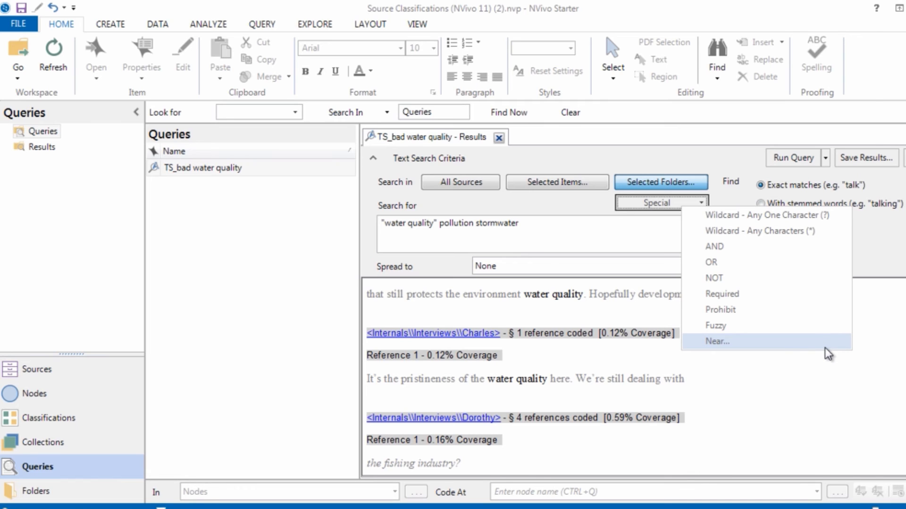
left_click(830, 384)
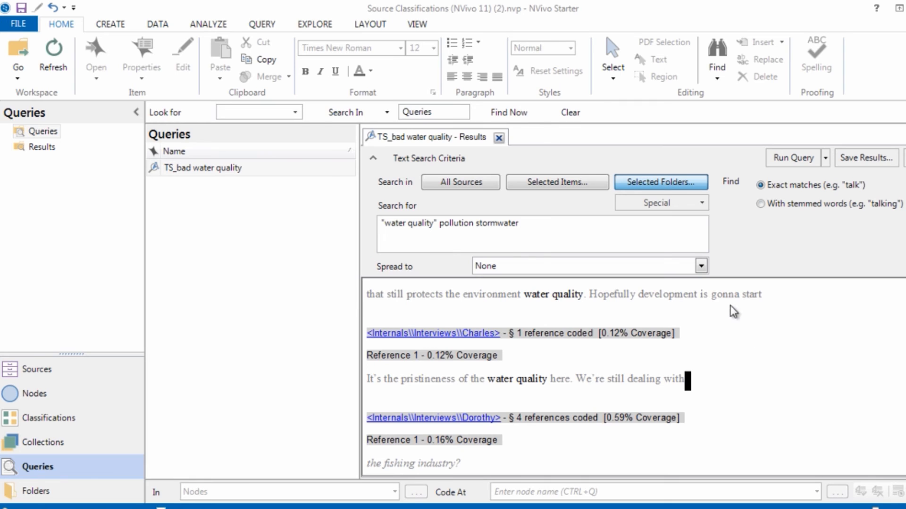
left_click(701, 267)
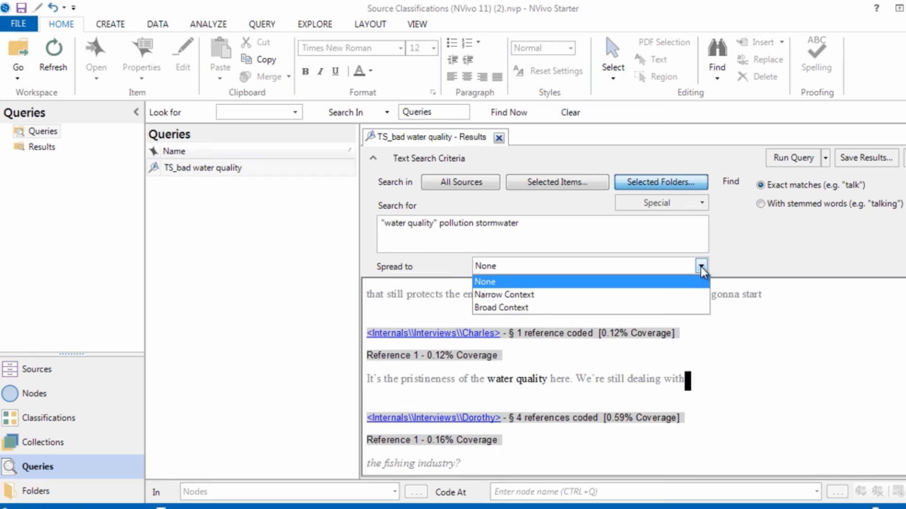
left_click(695, 294)
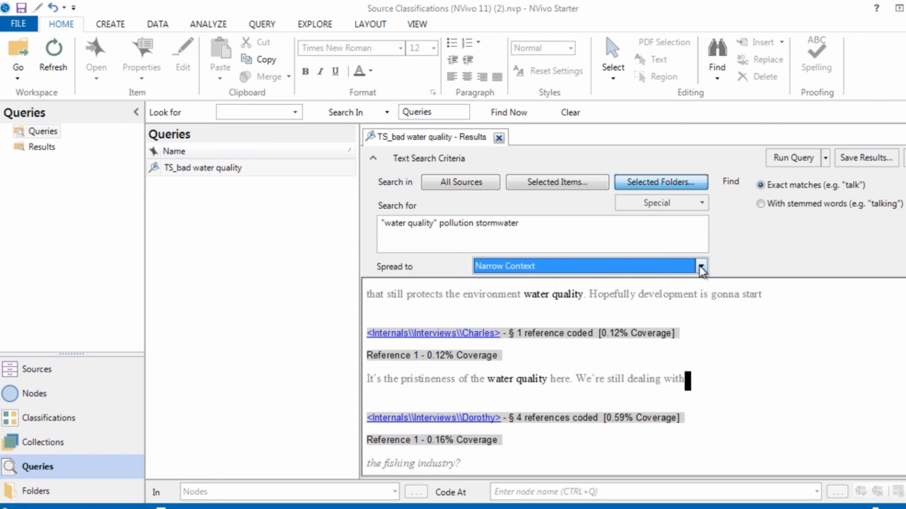
left_click(777, 158)
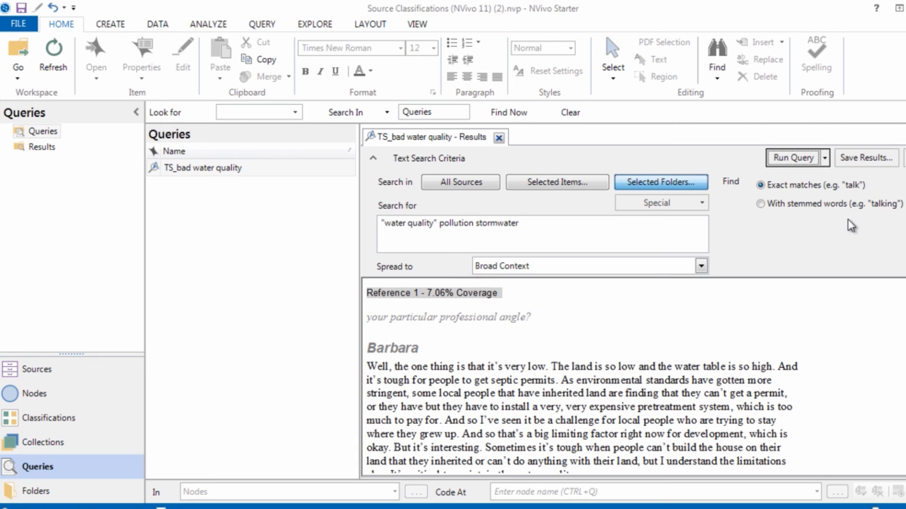
Start storing the query results as a new node and set its location to Nodes
left_click(859, 160)
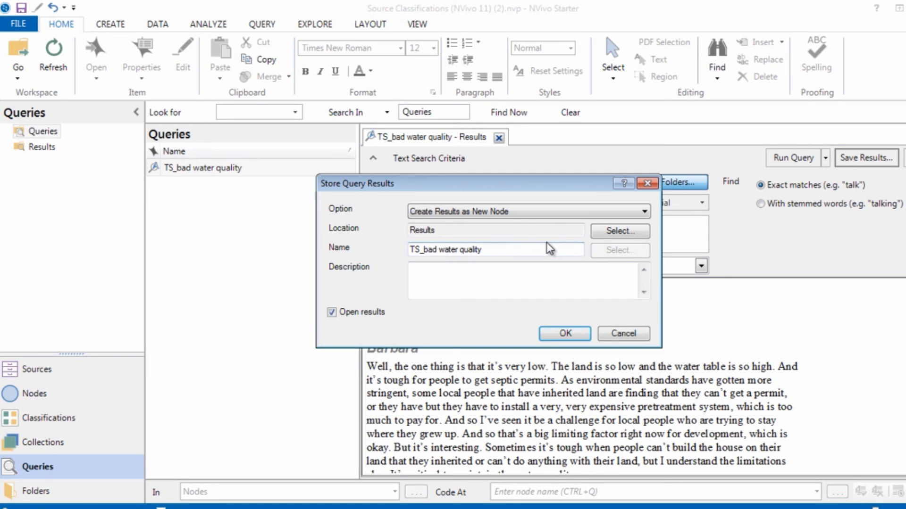
left_click(604, 232)
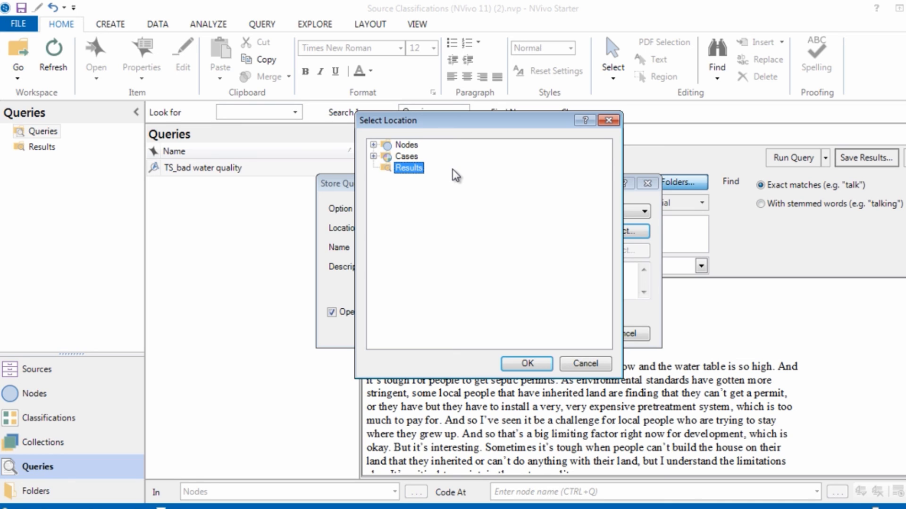
left_click(407, 146)
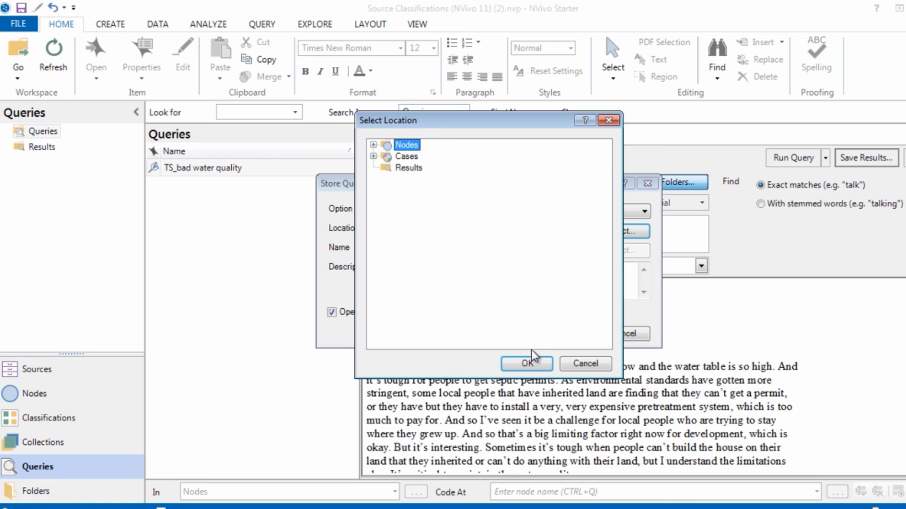
left_click(527, 365)
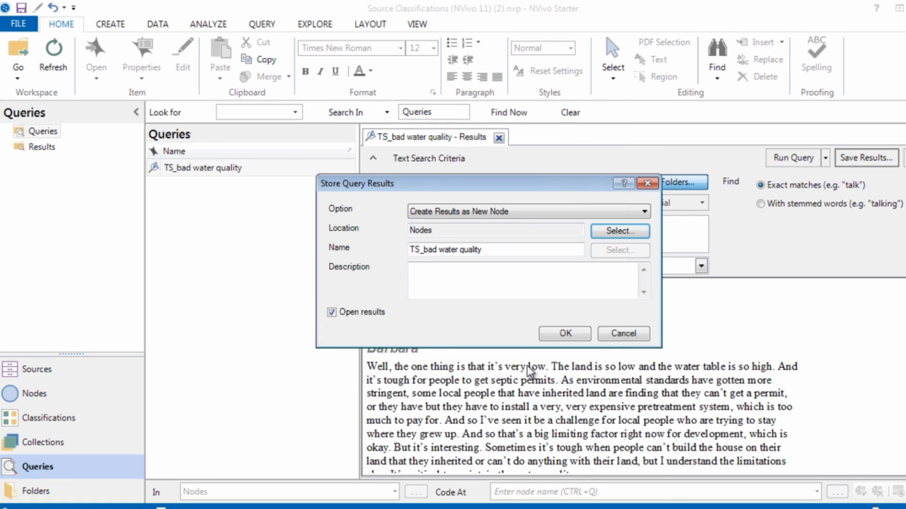
Name the new results node TS_water pollution
left_click(500, 249)
key("BackSpace")
key("BackSpace")
key("BackSpace")
key("BackSpace")
key("BackSpace")
key("BackSpace")
key("BackSpace")
key("BackSpace")
key("BackSpace")
key("BackSpace")
key("BackSpace")
key("BackSpace")
key("BackSpace")
key("BackSpace")
key("BackSpace")
key("BackSpace")
key("BackSpace")
key("BackSpace")
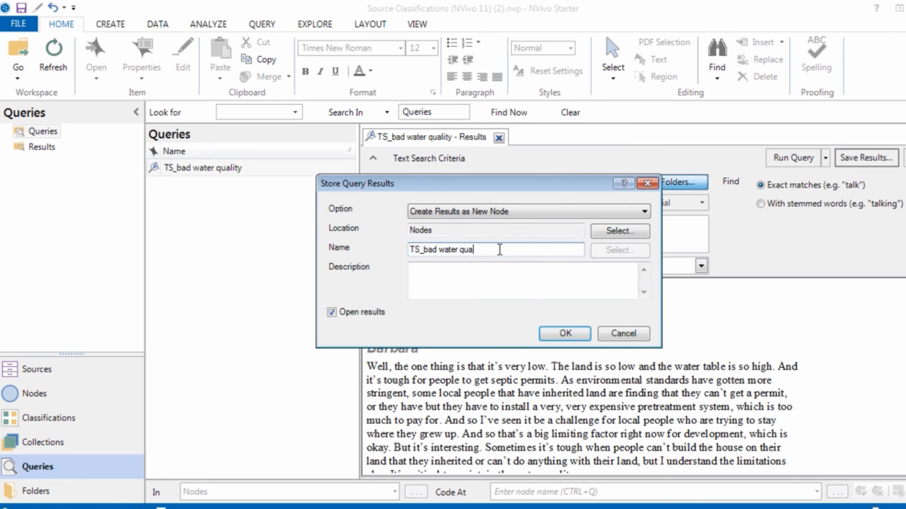
type("_water pollution")
Describe the node as "Created with automated search", store the results, and go to the project's nodes
left_click(561, 284)
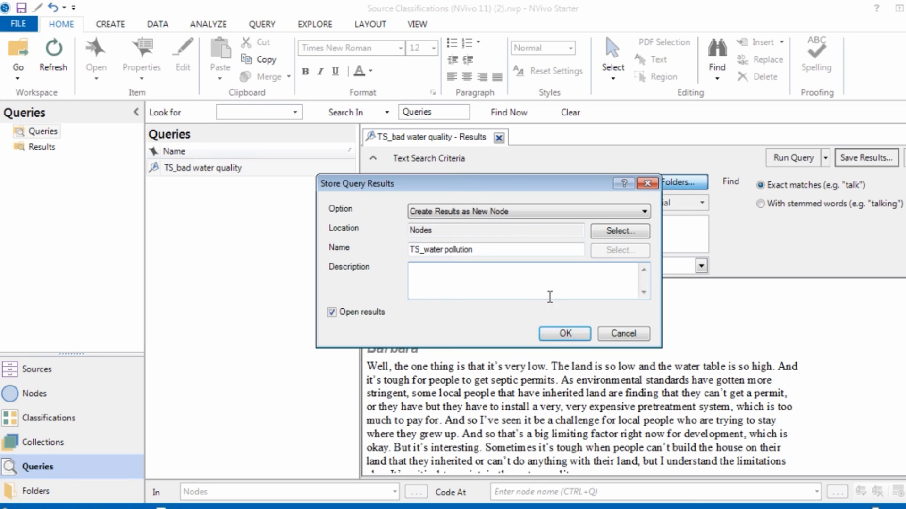
type("Created with automated ")
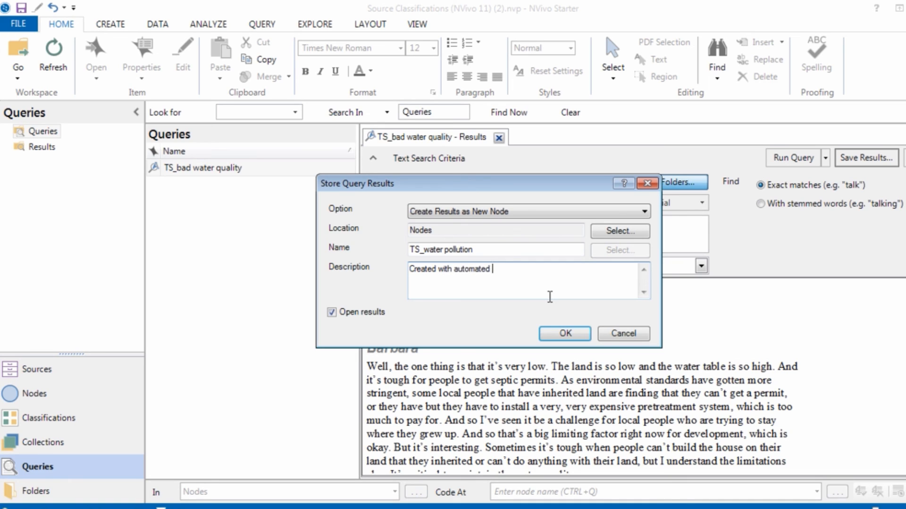
type("search")
left_click(581, 337)
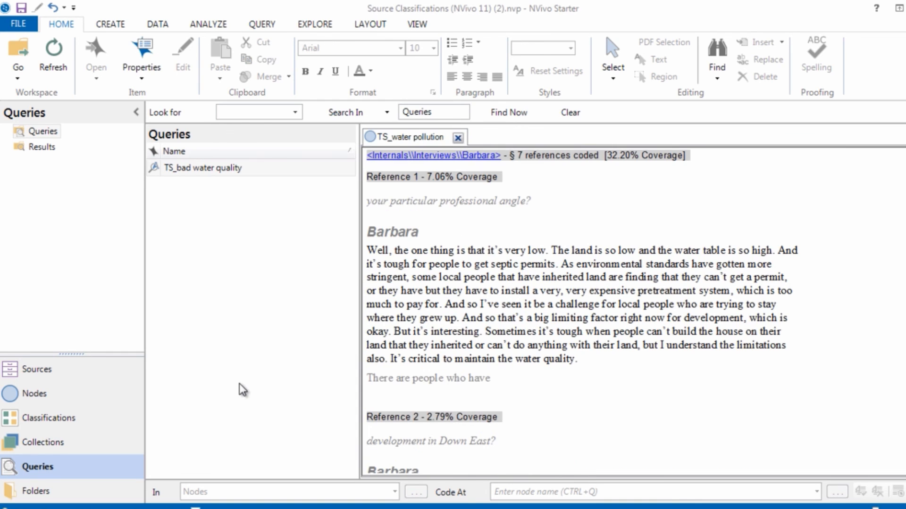
left_click(76, 398)
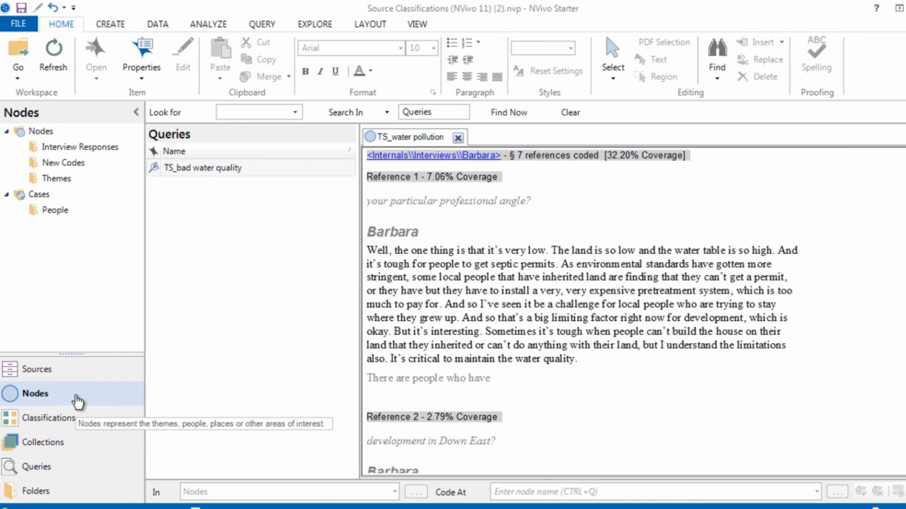